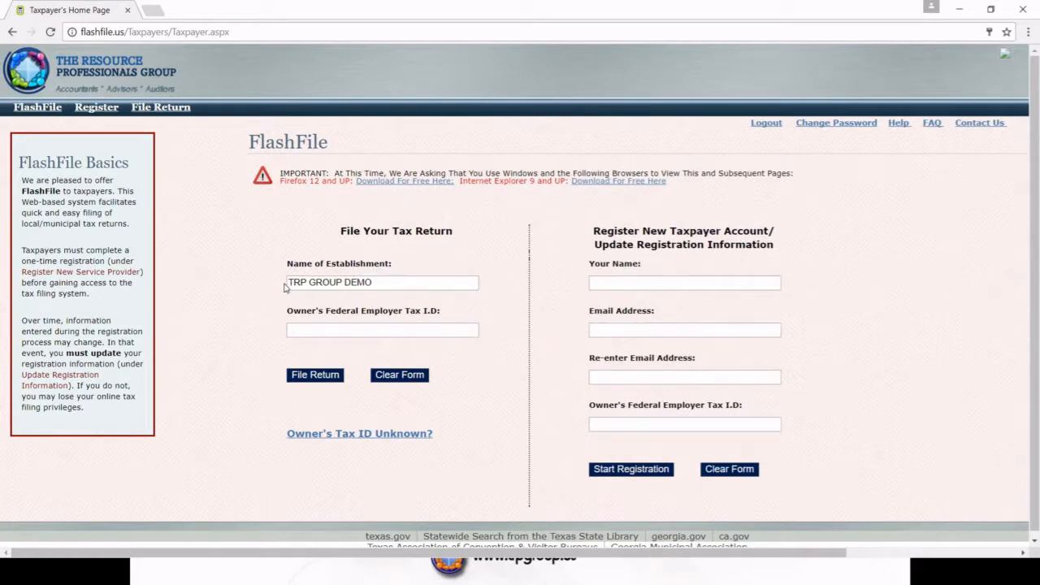
Step: Enter the owner's federal employer tax ID and start filing a return for this establishment
left_click(303, 328)
type("22-7777777")
left_click(313, 375)
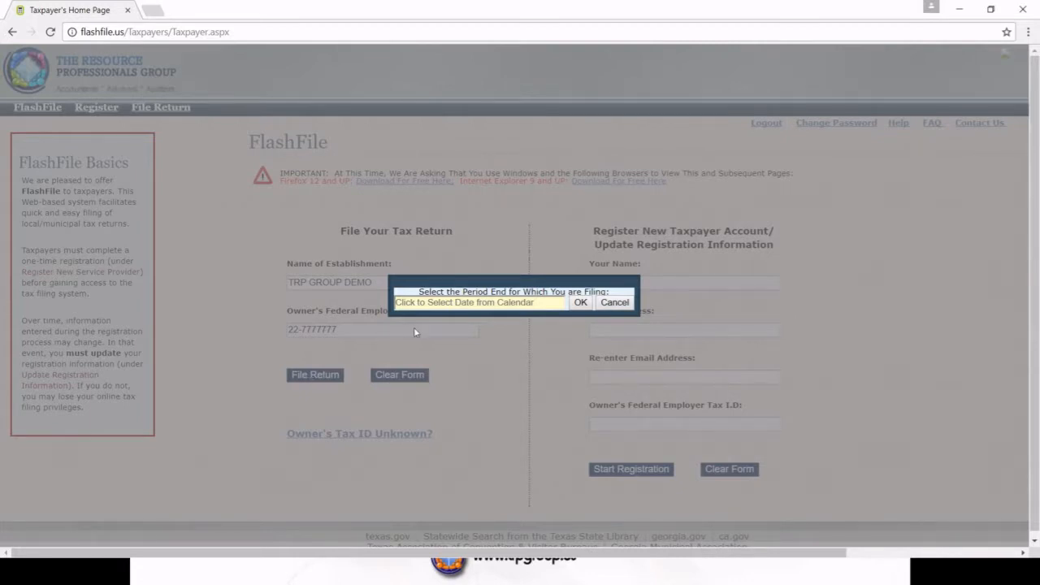
Step: Pick May 31, 2017 in the calendar as the period end and confirm it
left_click(435, 305)
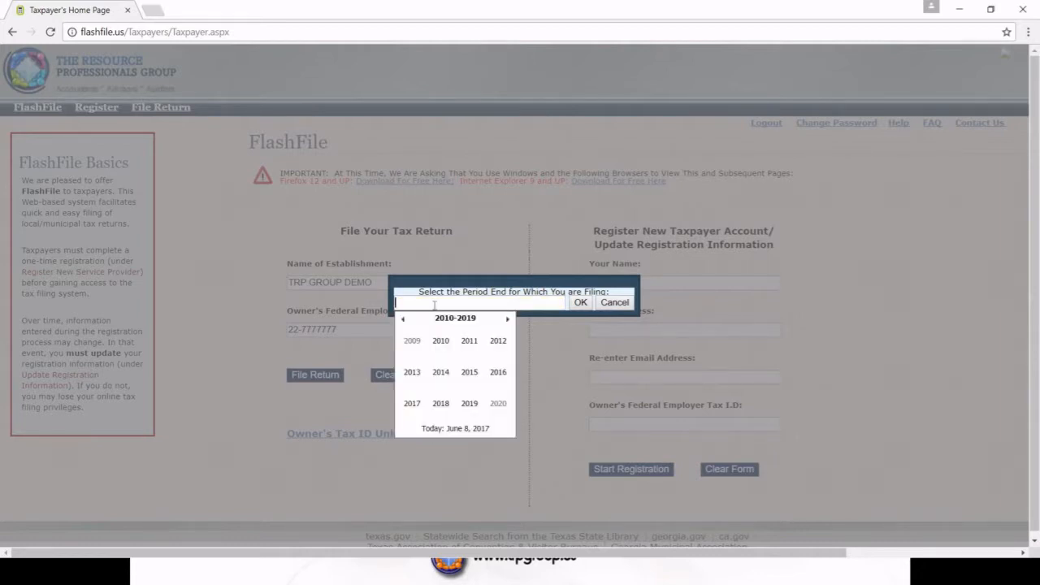
left_click(414, 405)
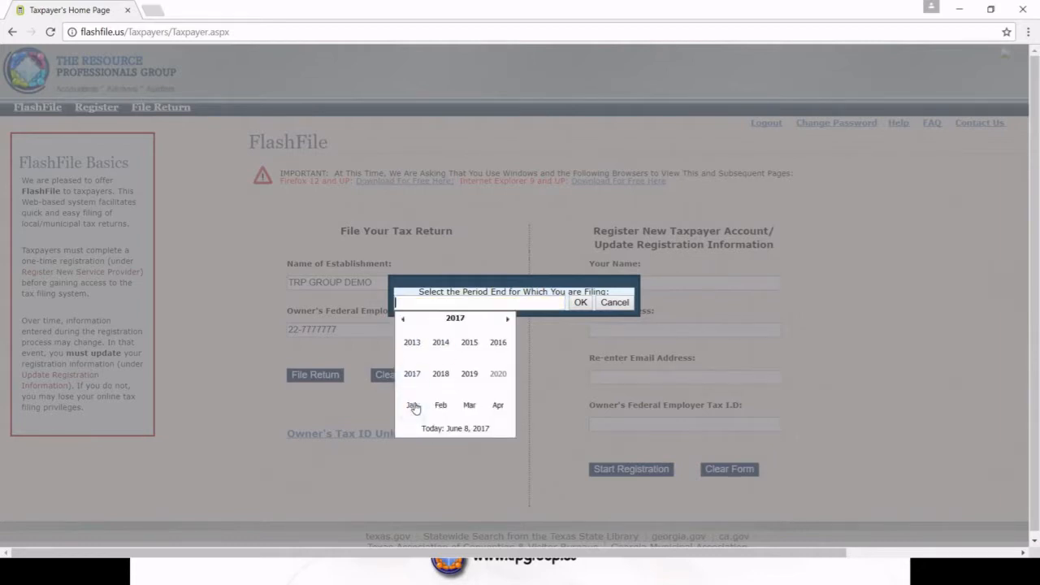
left_click(417, 377)
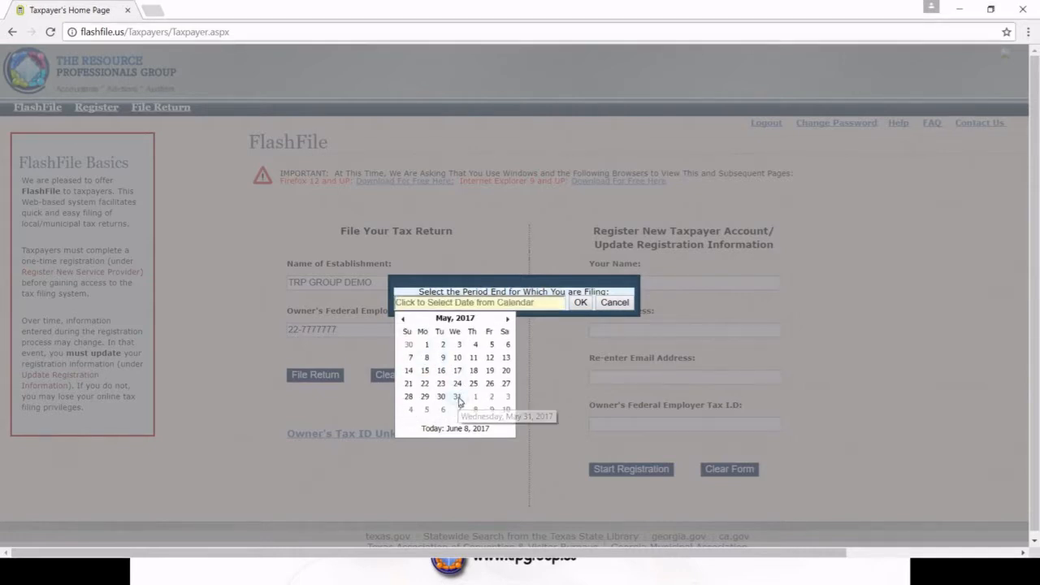
left_click(458, 397)
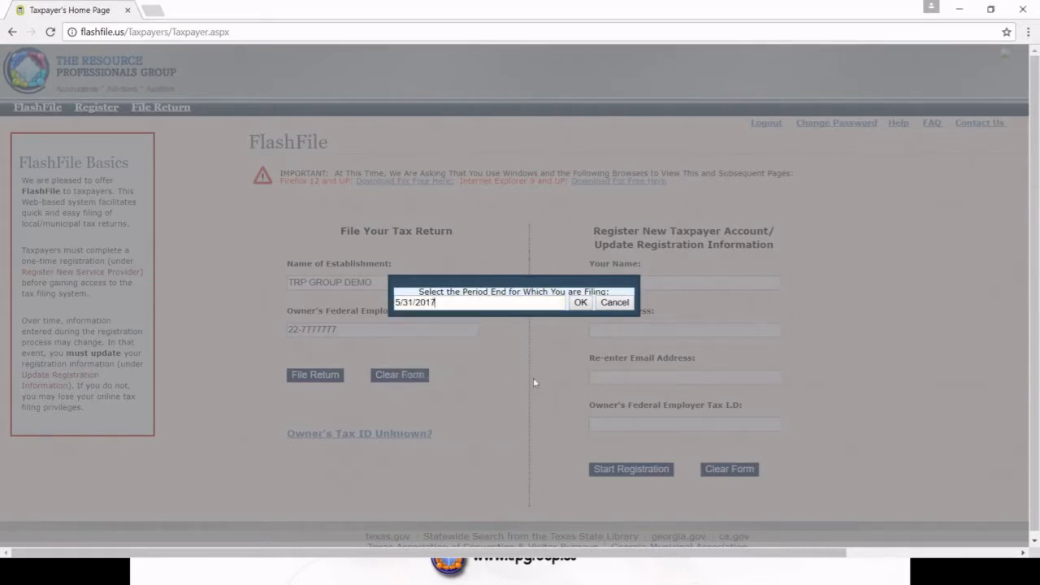
left_click(580, 303)
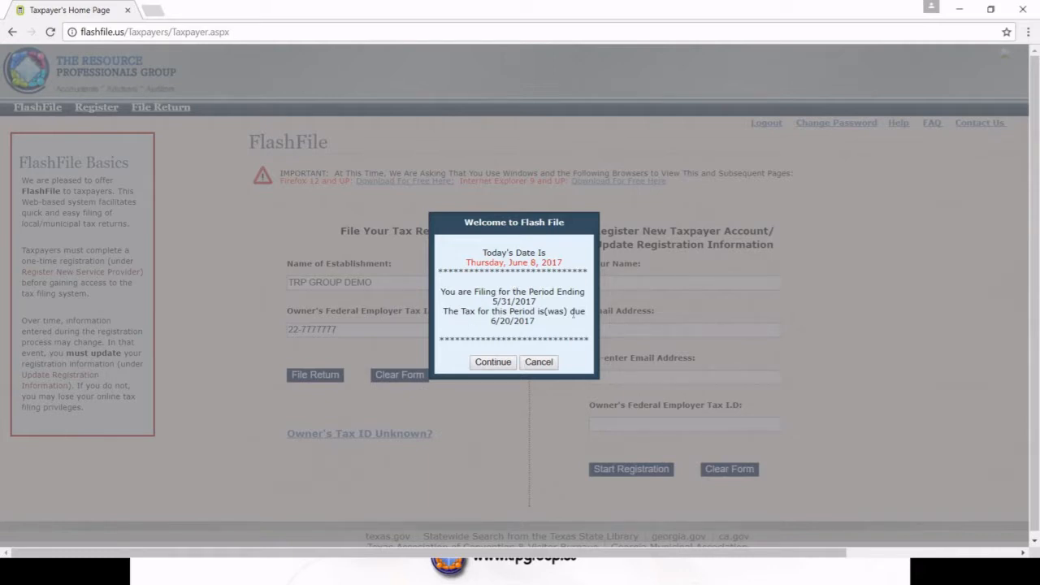
Step: Accept the filing period summary and the 3.0% discount rate
left_click(501, 366)
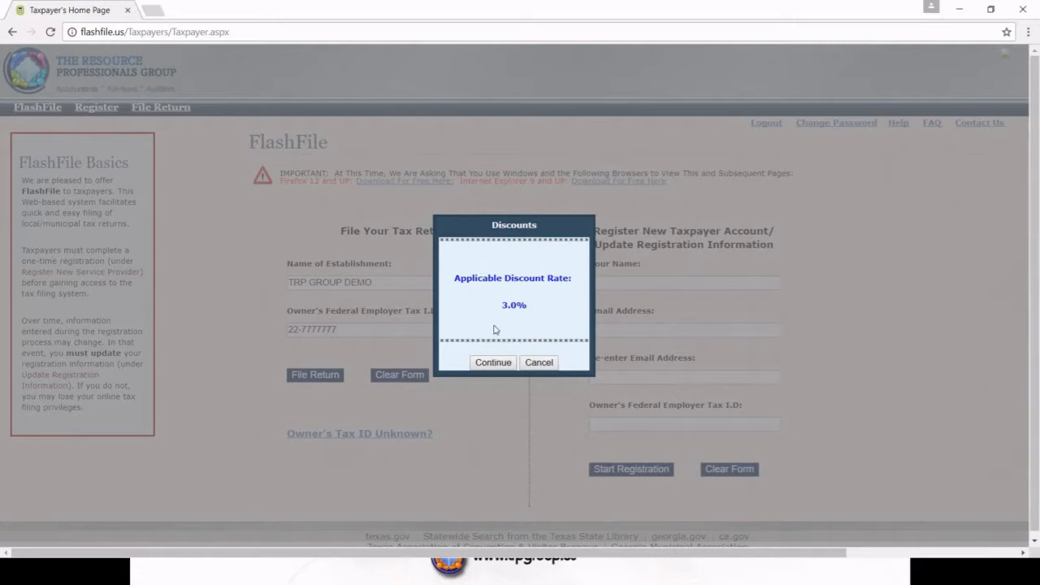
left_click(493, 363)
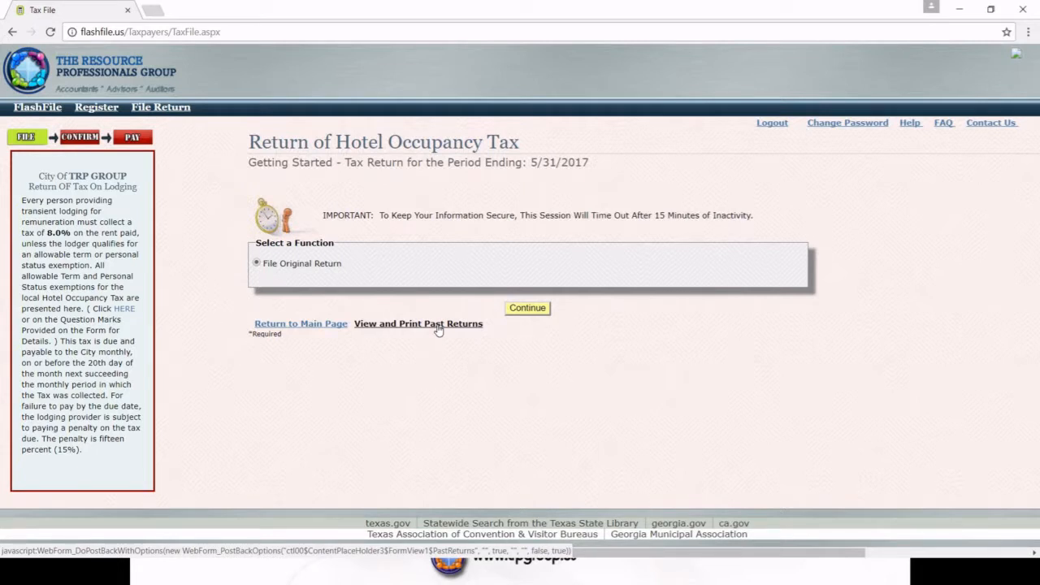
Step: Continue with File Original Return selected to reach the rooms and occupancy page
left_click(528, 308)
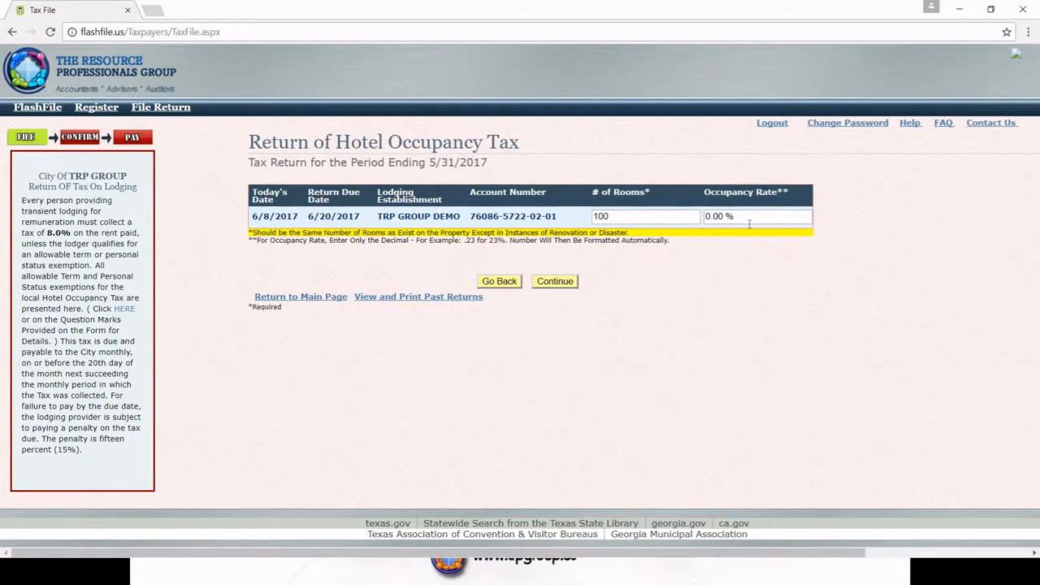
Step: Enter .80 as the occupancy rate (80.00%) and continue to the rental receipts page
left_click(742, 222)
type(".80")
left_click(702, 272)
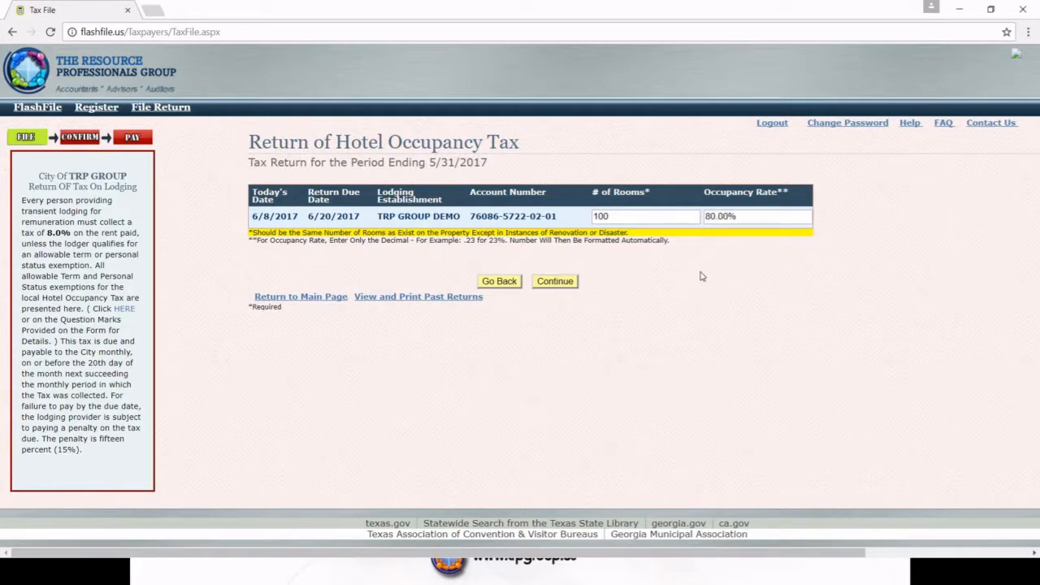
left_click(559, 286)
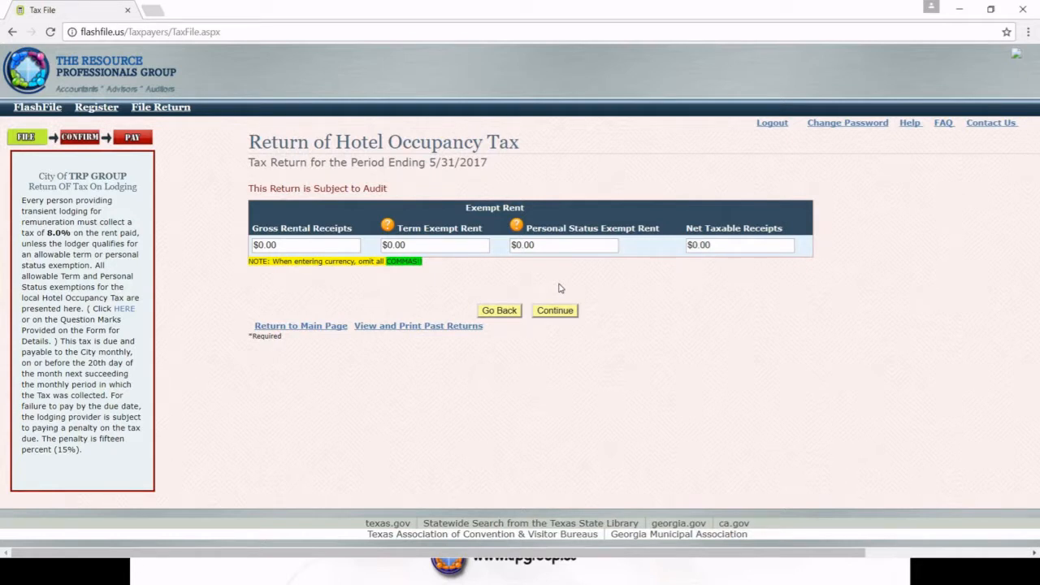
Step: Enter 120000 as gross rental receipts and view the Term Exempt Rent explanation
left_click(300, 245)
type("120")
type("000")
left_click(322, 294)
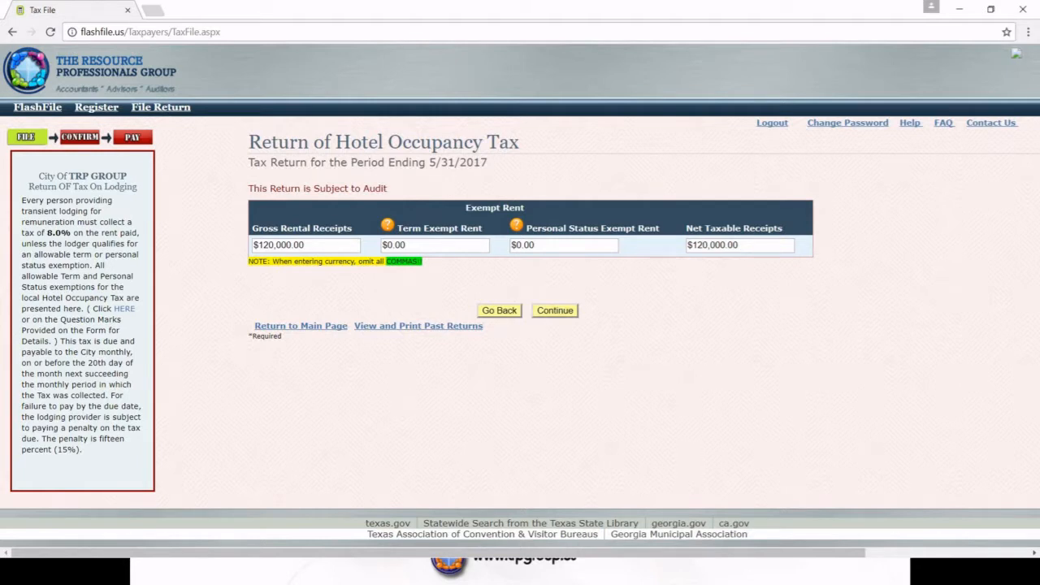
left_click(387, 226)
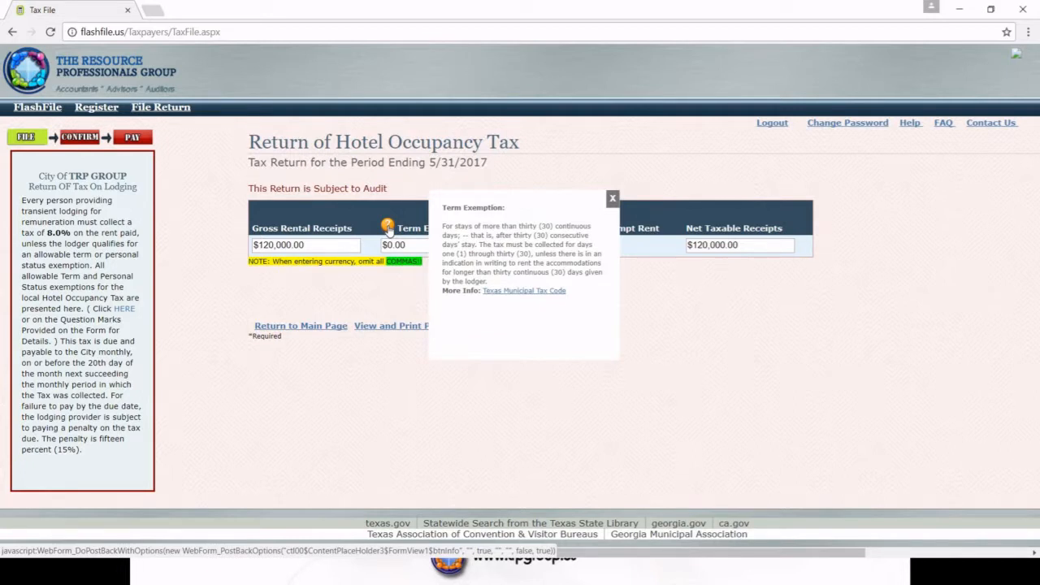
Step: Close the term exemption note, view and close the personal status note, then clear Term Exempt Rent
left_click(613, 200)
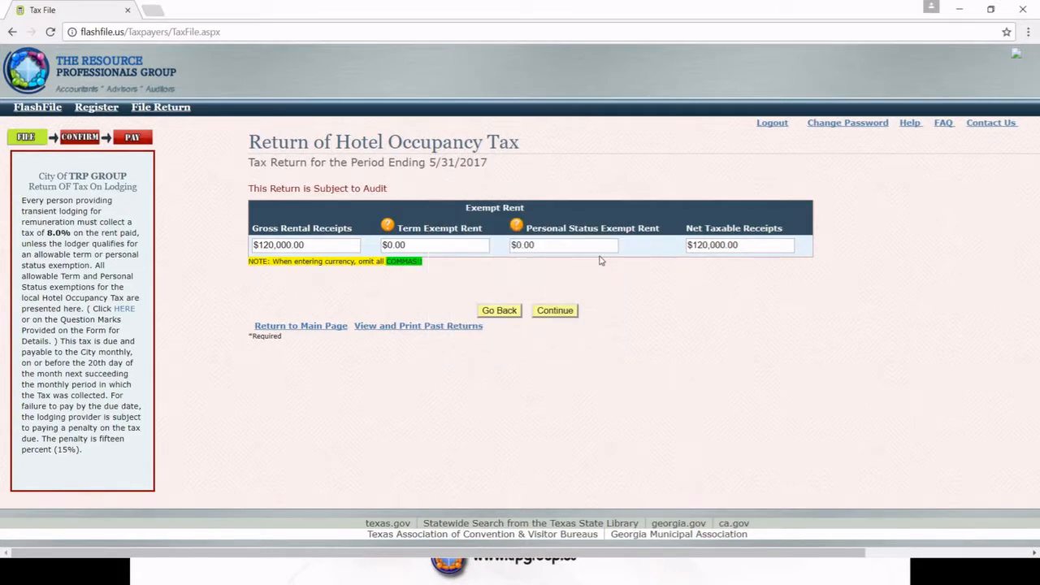
left_click(517, 230)
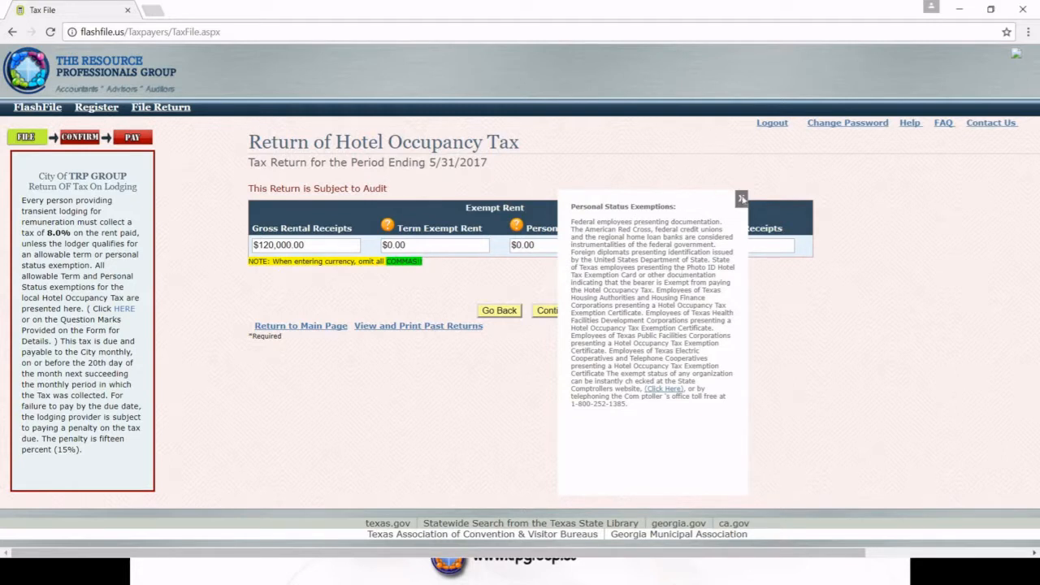
left_click(742, 201)
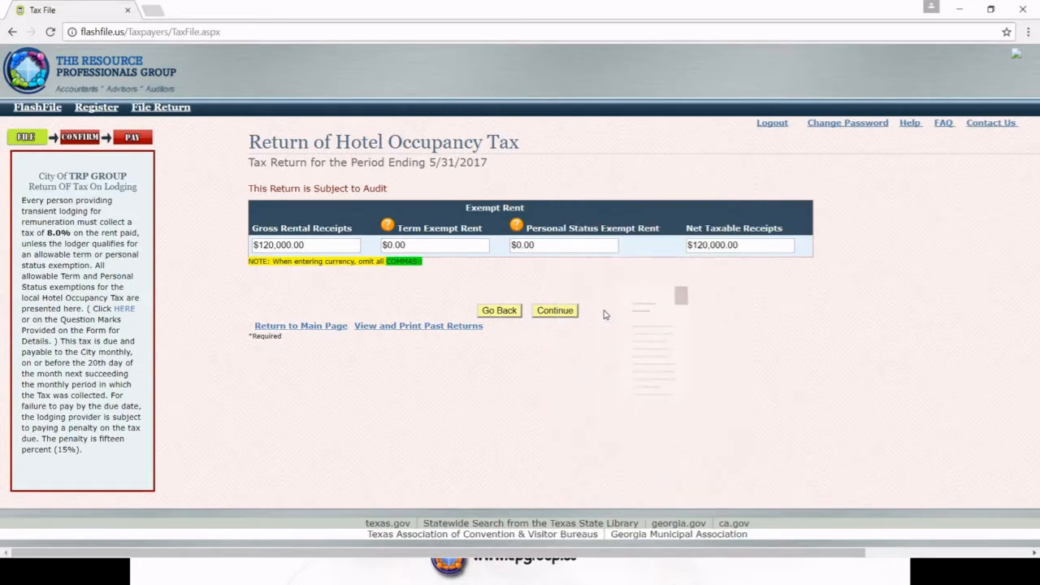
left_click(414, 245)
key("BackSpace")
key("BackSpace")
key("BackSpace")
key("BackSpace")
key("BackSpace")
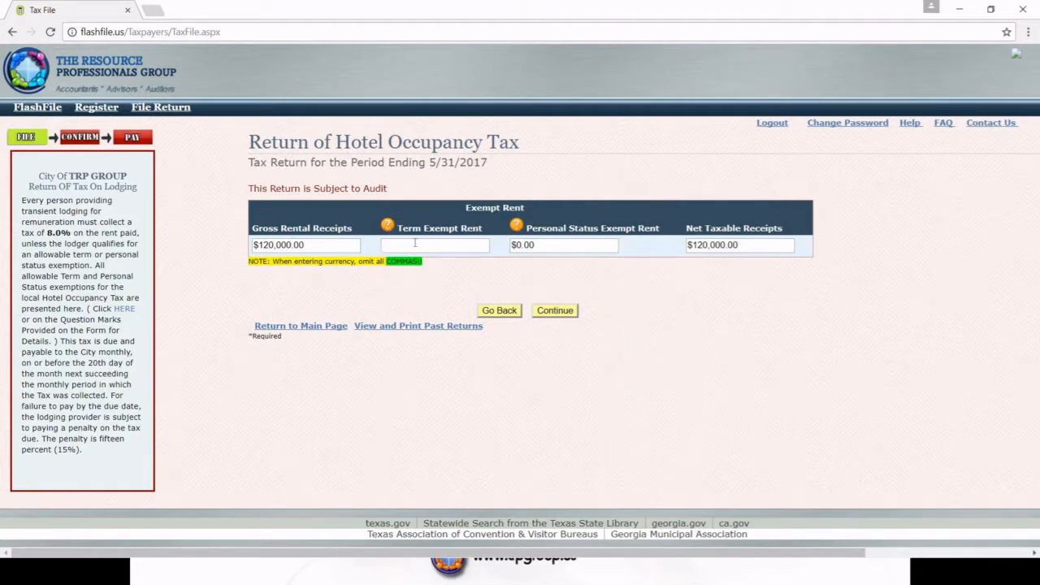
Step: Enter 5000 for both Term Exempt Rent and Personal Status Exempt Rent
type("5000")
left_click(532, 245)
type("5000")
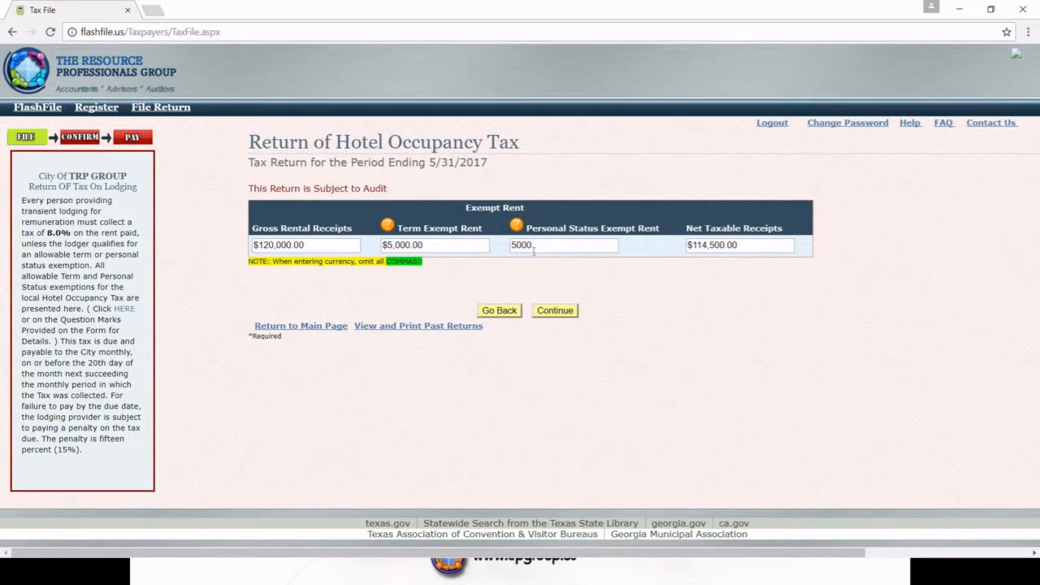
left_click(580, 275)
Step: On the review page, enter the submitting official's name and title 'IT Manager', then submit
left_click(557, 312)
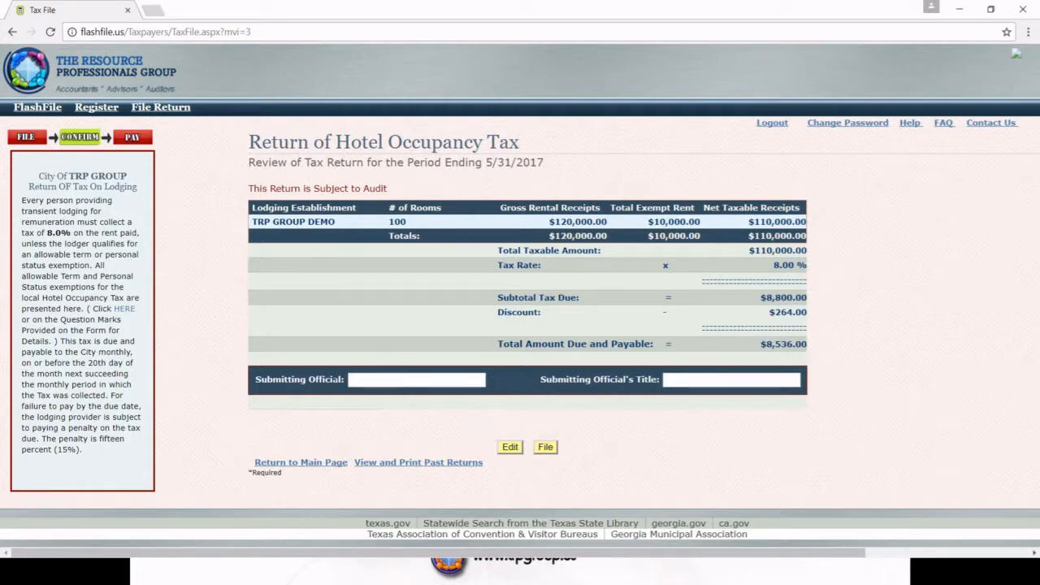
left_click(354, 379)
left_click(683, 379)
type("IT Manager")
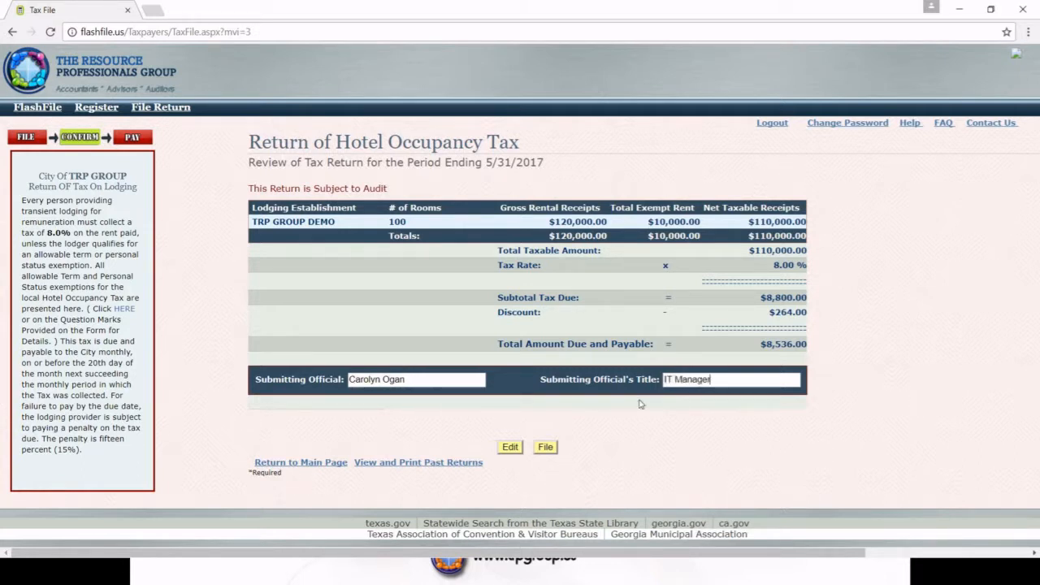
left_click(546, 447)
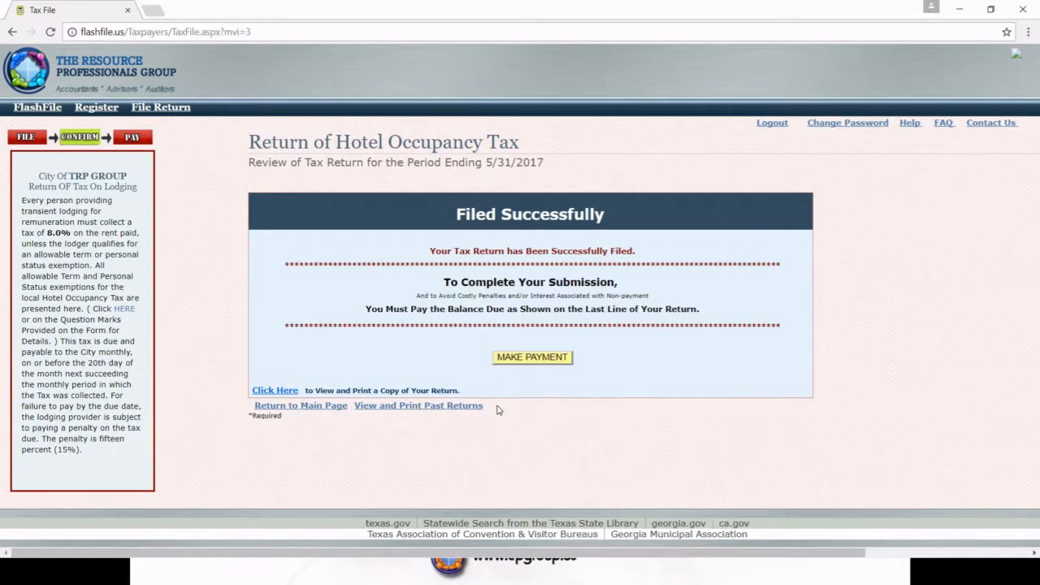
Step: Open the printable copy of the filed return from the Filed Successfully page
left_click(284, 391)
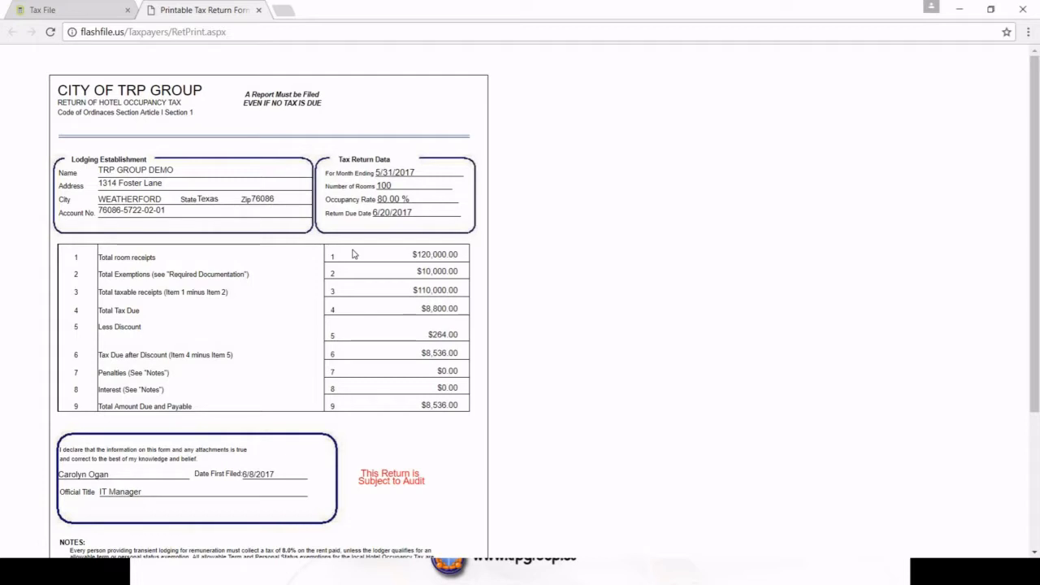
Step: Close the printable tax return tab to get back to the 5/31/2017 filing confirmation
left_click(259, 11)
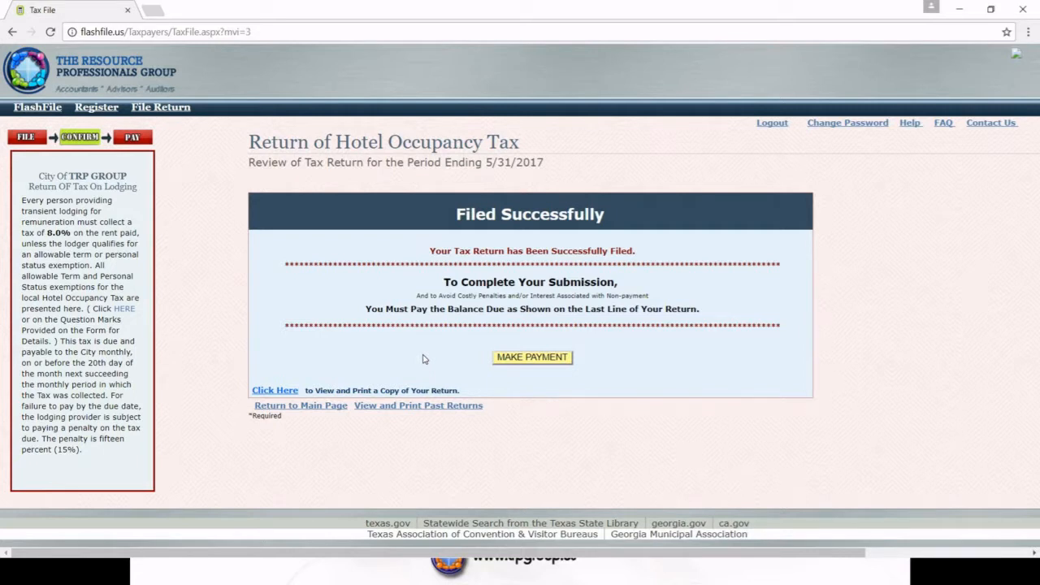
Step: Reopen TRP GROUP DEMO's return from the main page using the owner's tax ID, past the Welcome and Discounts notices
left_click(300, 405)
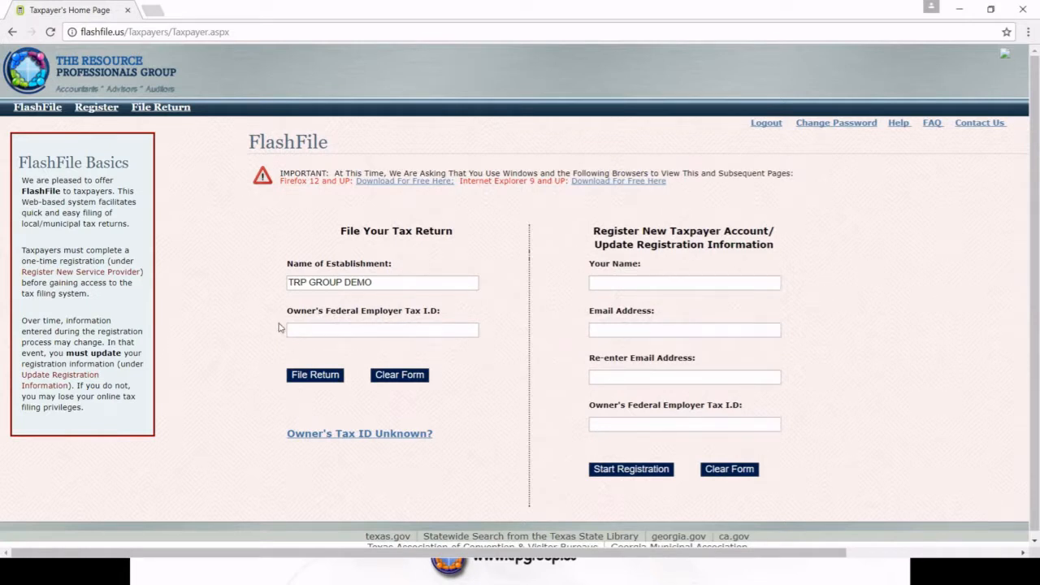
type("22-7777777")
left_click(314, 376)
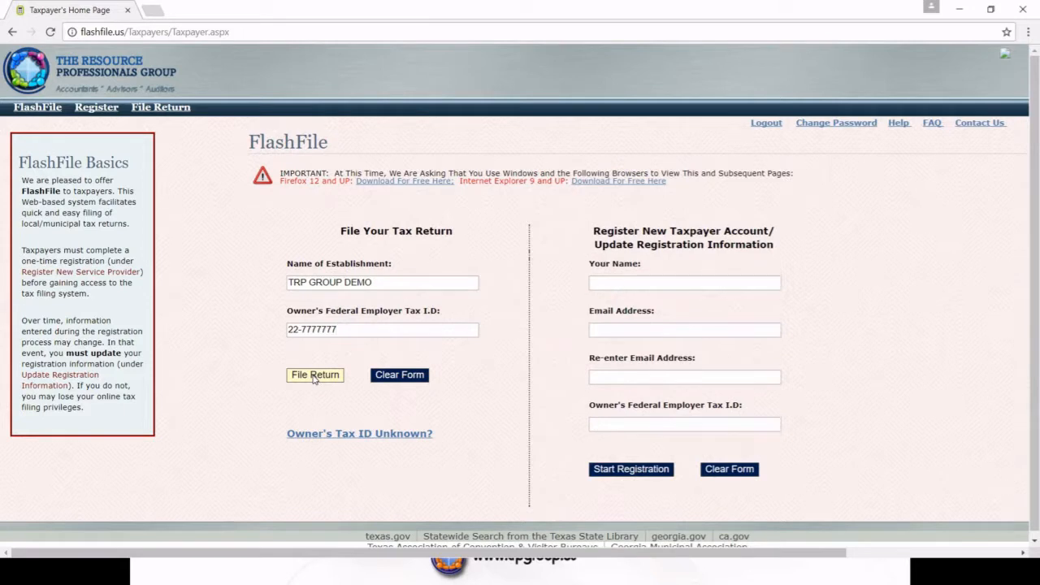
left_click(314, 376)
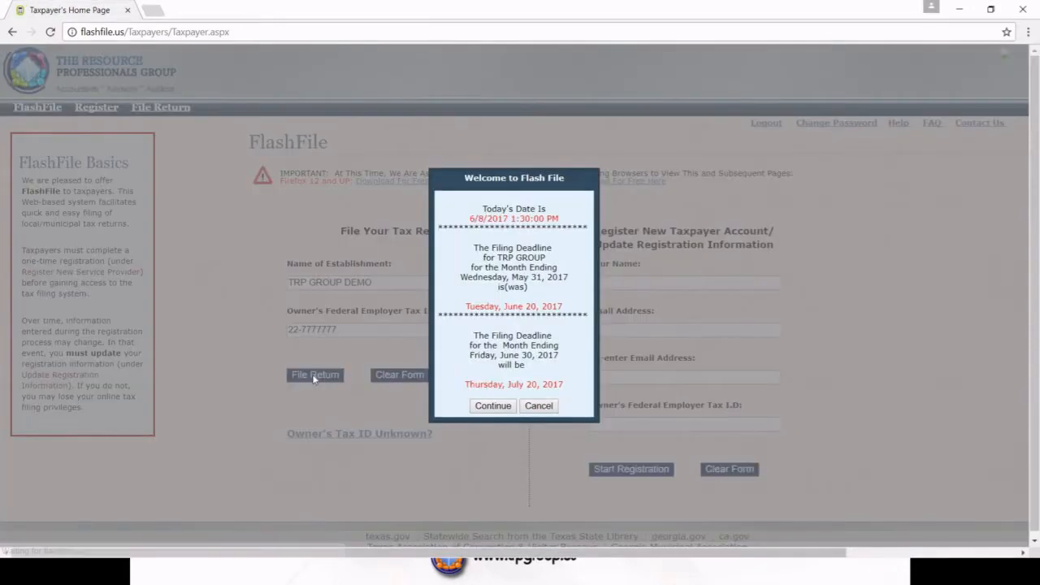
left_click(488, 408)
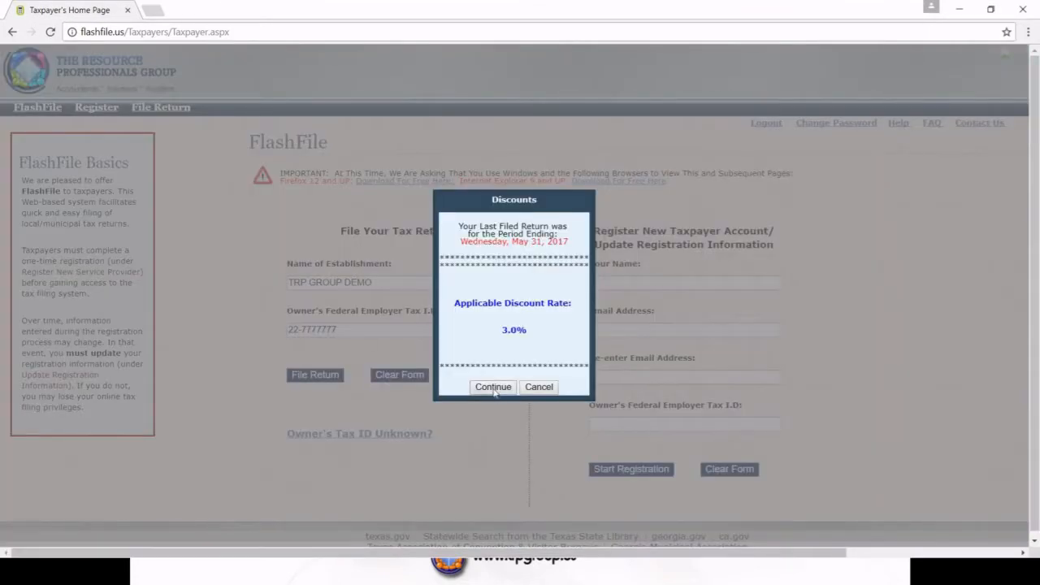
left_click(493, 387)
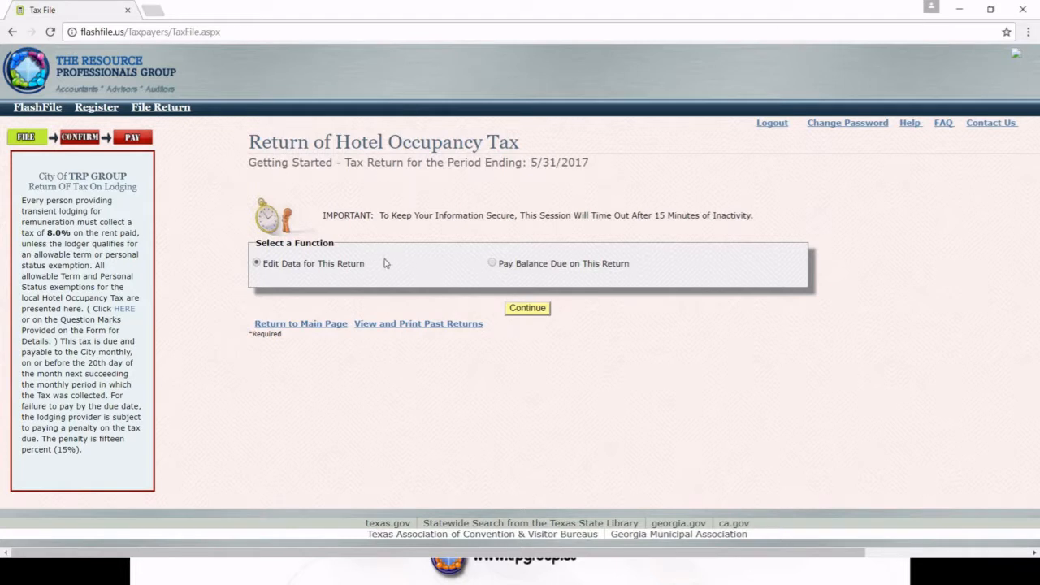
Step: Choose to pay the $8,536.00 balance due on this return and continue
left_click(492, 264)
left_click(528, 311)
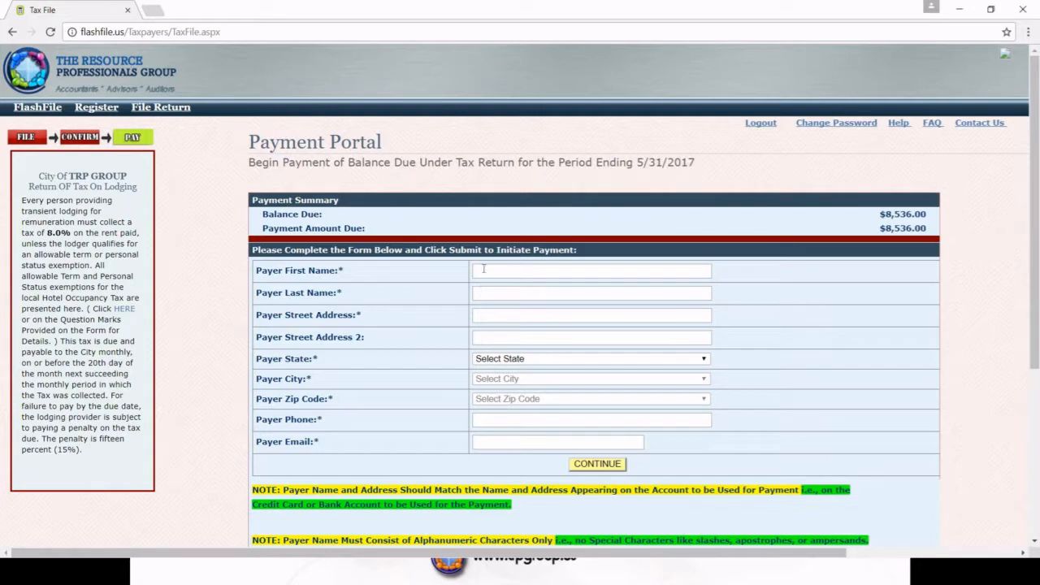
Step: Enter the payer name as TRP Group LLC along with its street address
left_click(484, 268)
type("TRP Group")
left_click(511, 292)
type("LL")
type("C")
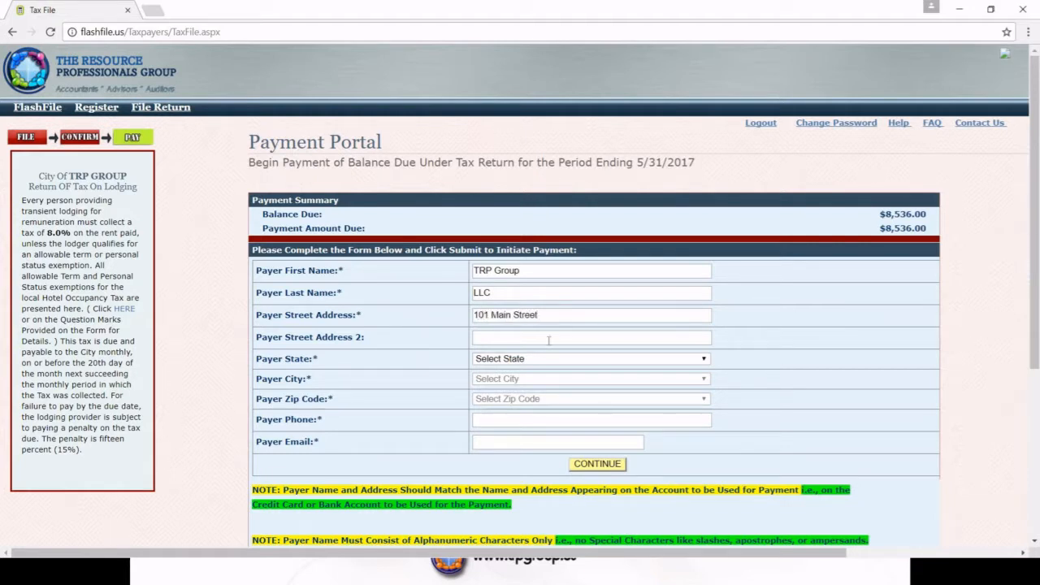
Step: Set the payer's state to Texas, city to ALEDO and zip code to 76008
left_click(704, 362)
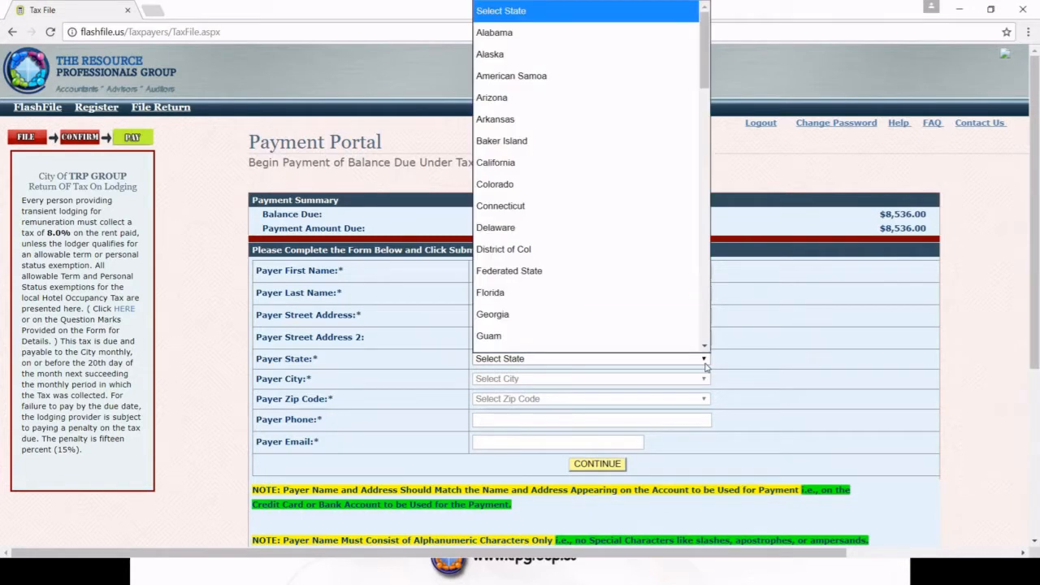
type("tex")
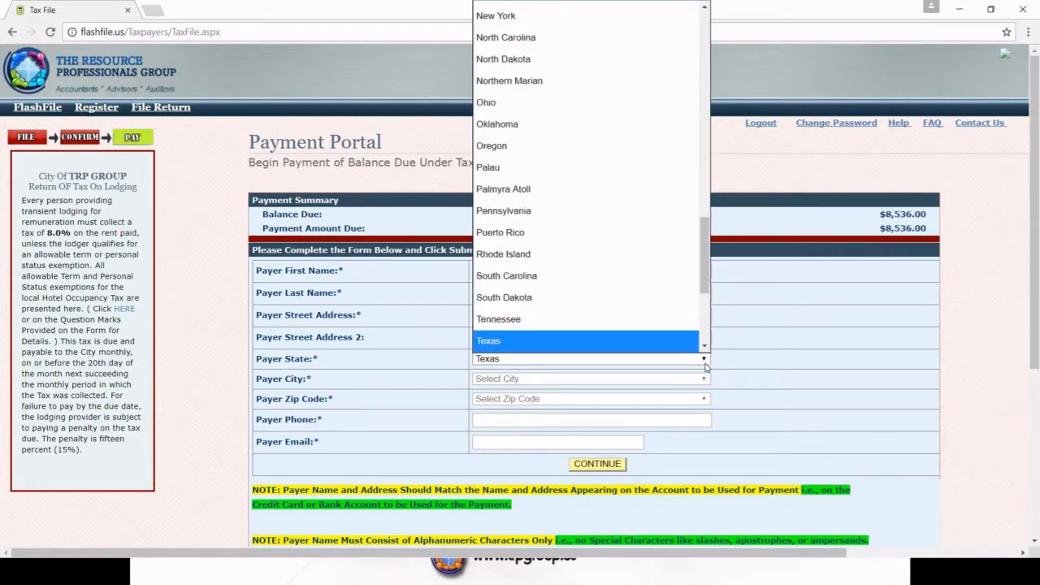
left_click(651, 347)
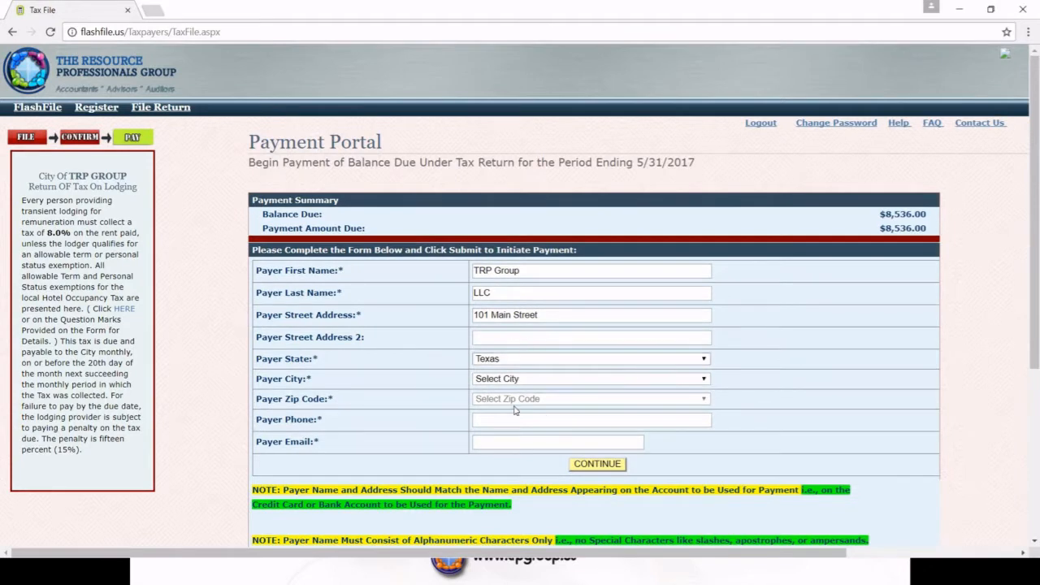
left_click(704, 380)
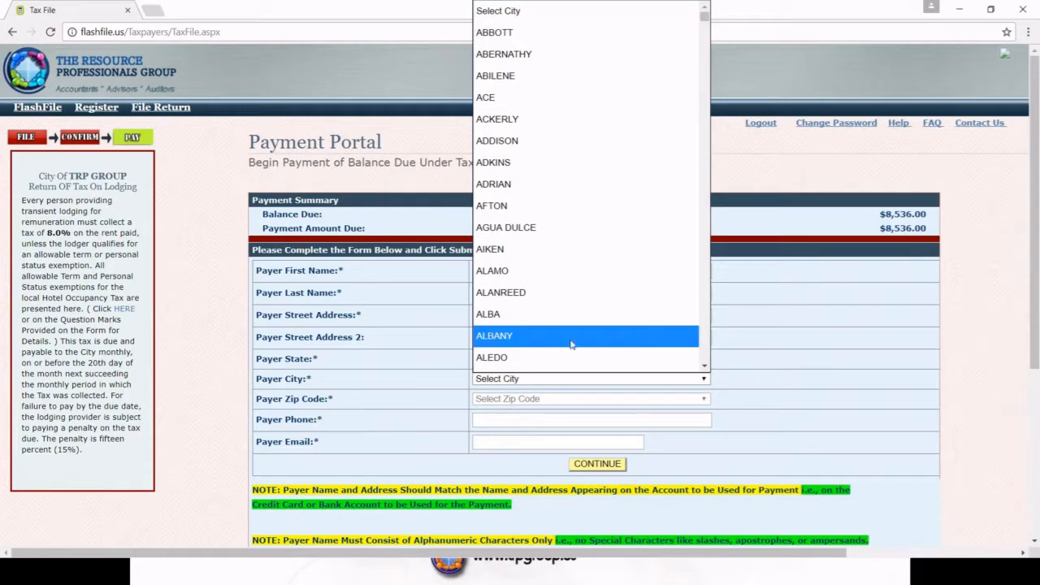
left_click(521, 360)
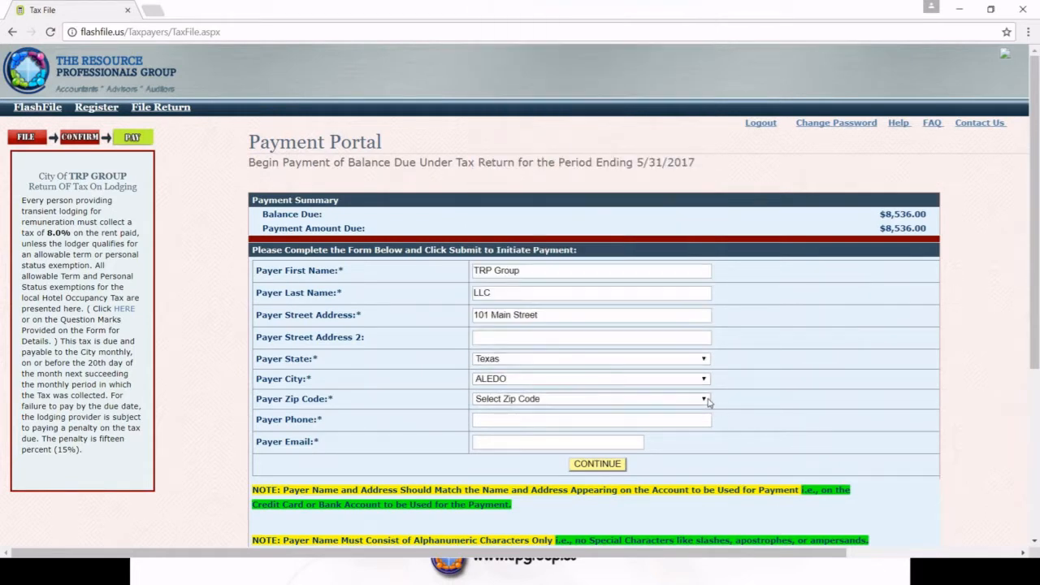
left_click(704, 399)
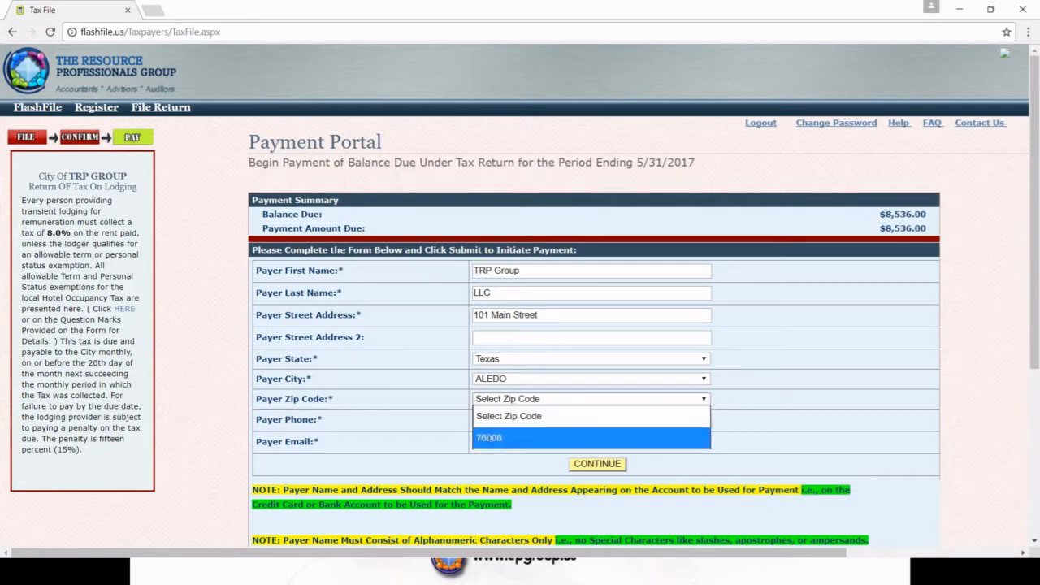
left_click(490, 439)
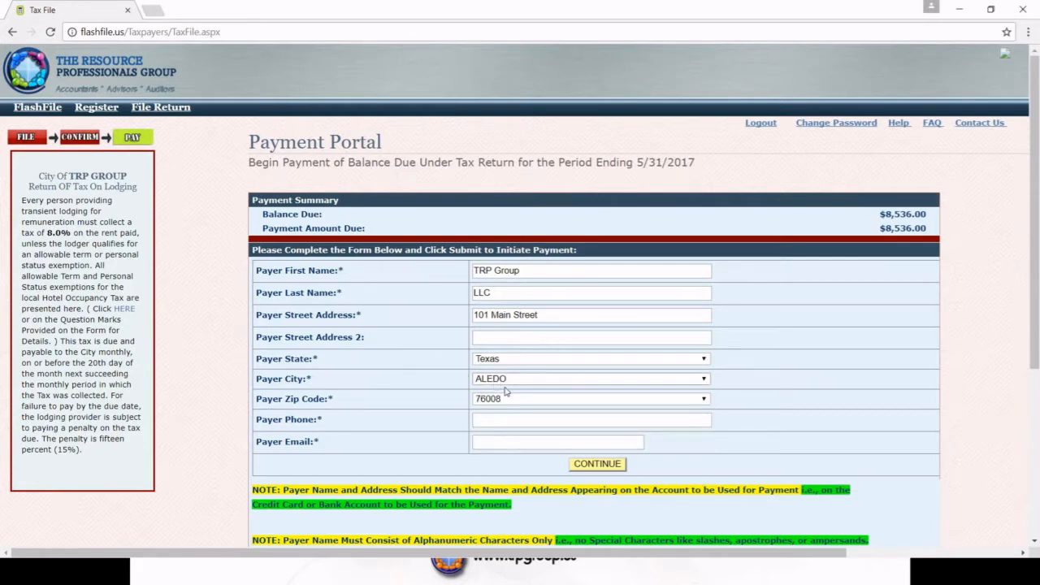
Step: Enter the payer's phone number and e-mail address, then submit the details for checkout
left_click(491, 419)
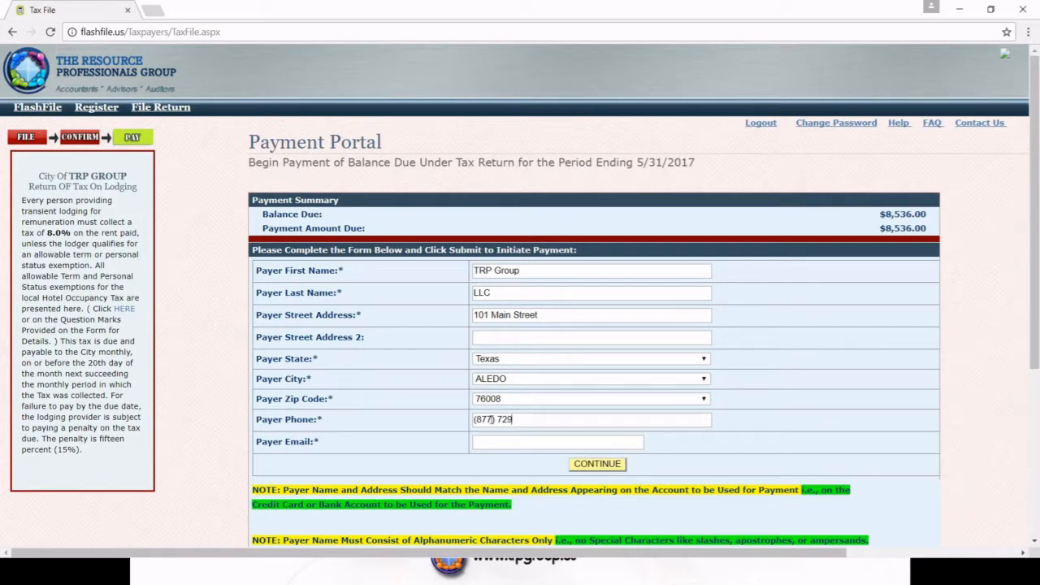
left_click(495, 441)
type("a")
key("BackSpace")
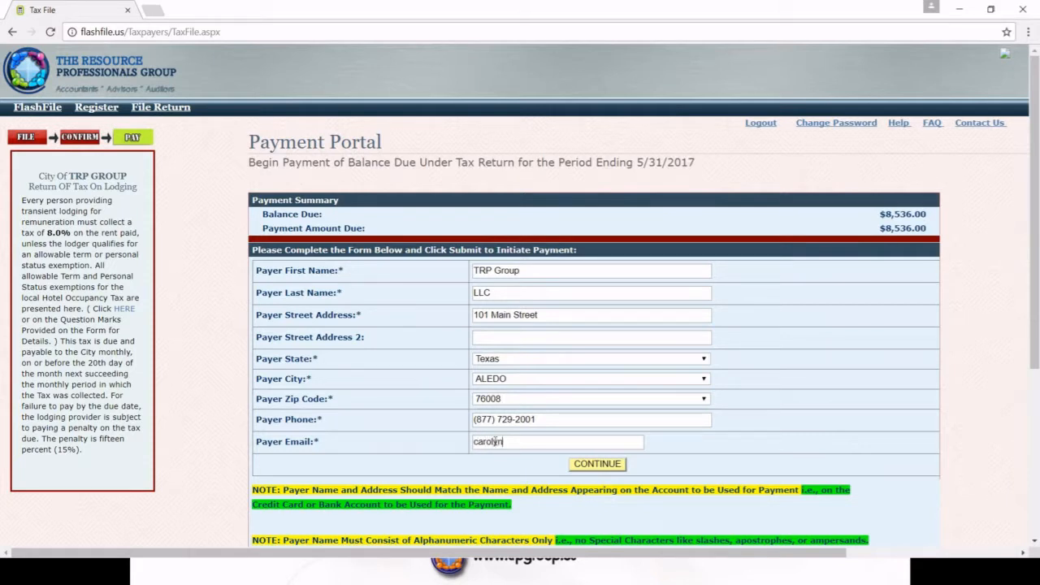
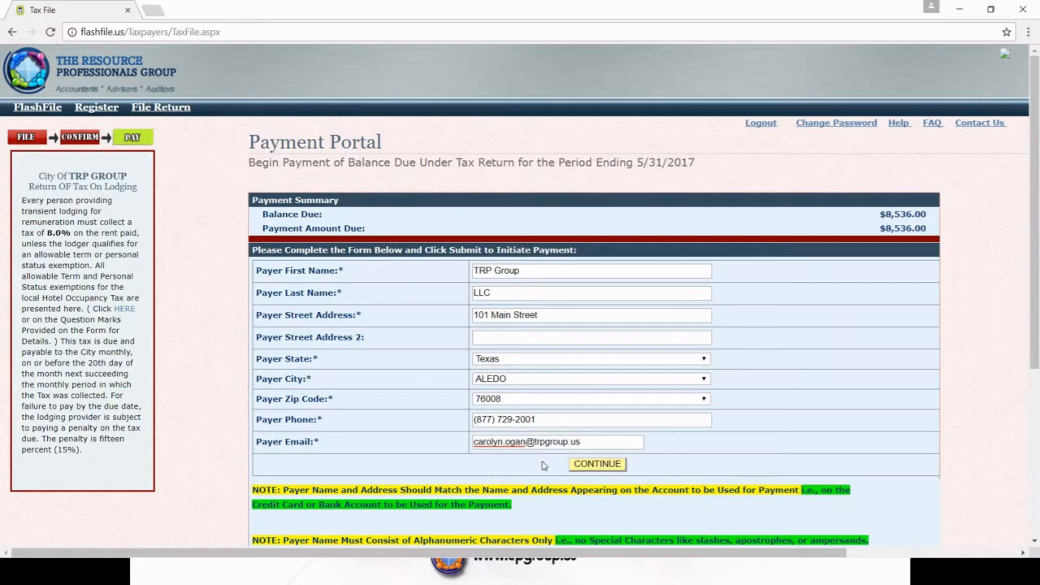
left_click(613, 464)
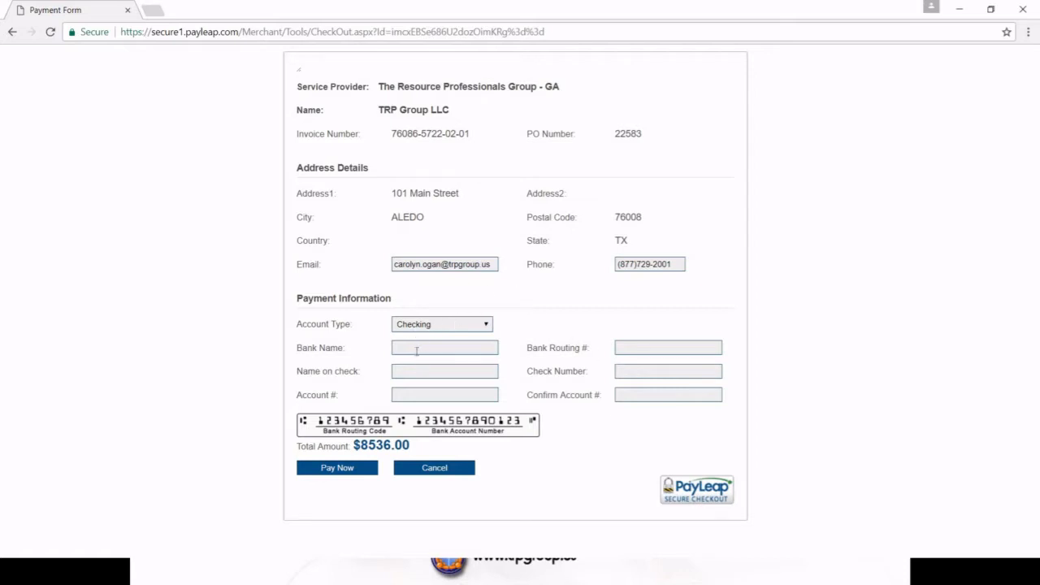
Step: Enter Main Street Bank as the bank name for the $8536.00 checking payment
left_click(443, 349)
type("Main Street Bank")
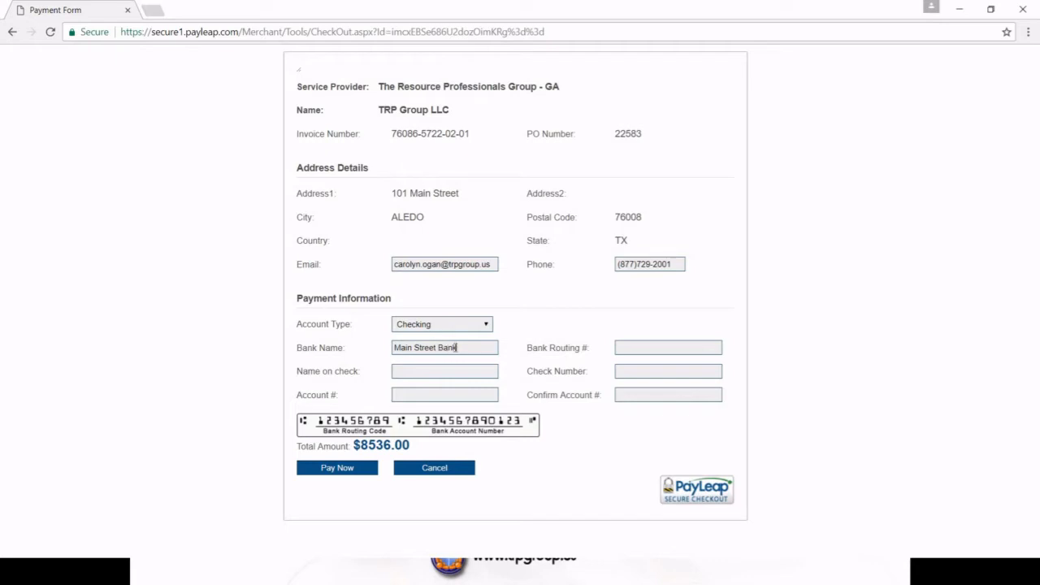